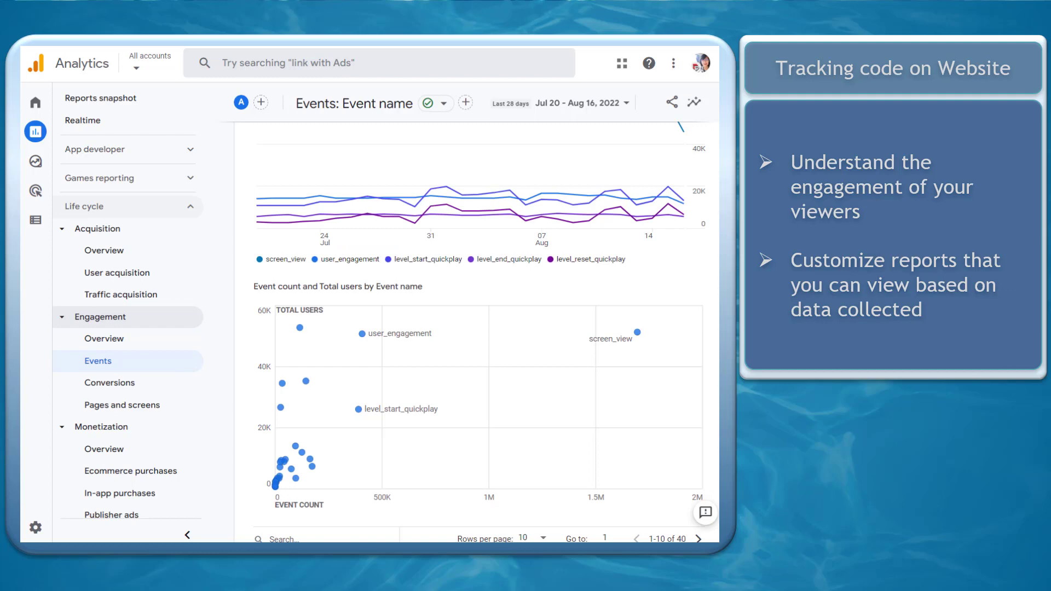
# Step: Show the Google tag instructions for the ocas web stream, with the website-builder option open
pyautogui.click(689, 137)
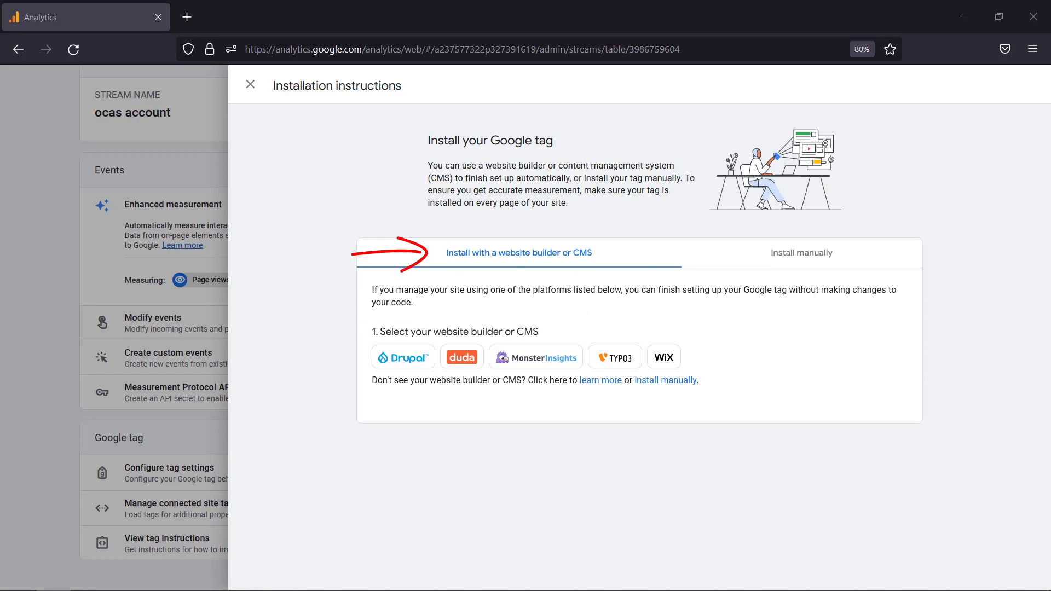
# Step: Reveal the manual-install tag code and return to Admin to reopen the Addresponse.in stream
pyautogui.click(815, 262)
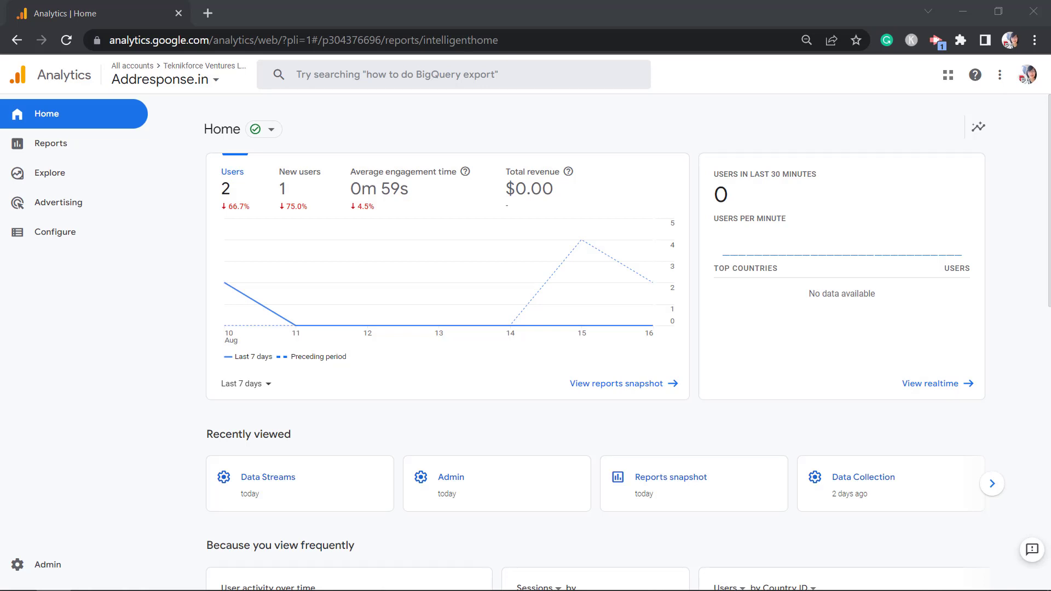
pyautogui.click(48, 565)
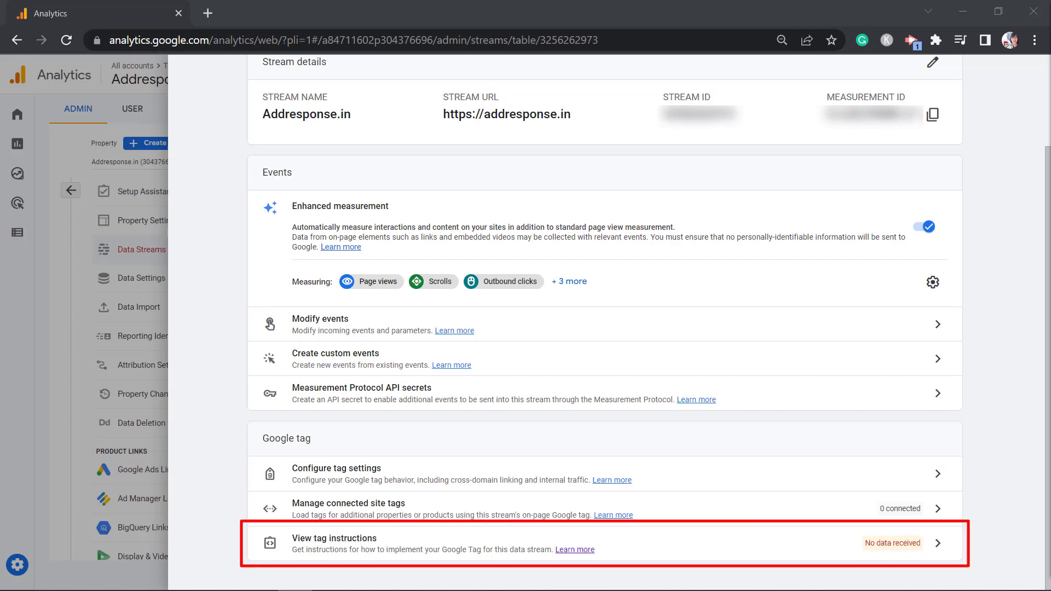
# Step: Paste the gtag snippet between Notepad head tags and copy the Wix tag ID
pyautogui.click(880, 547)
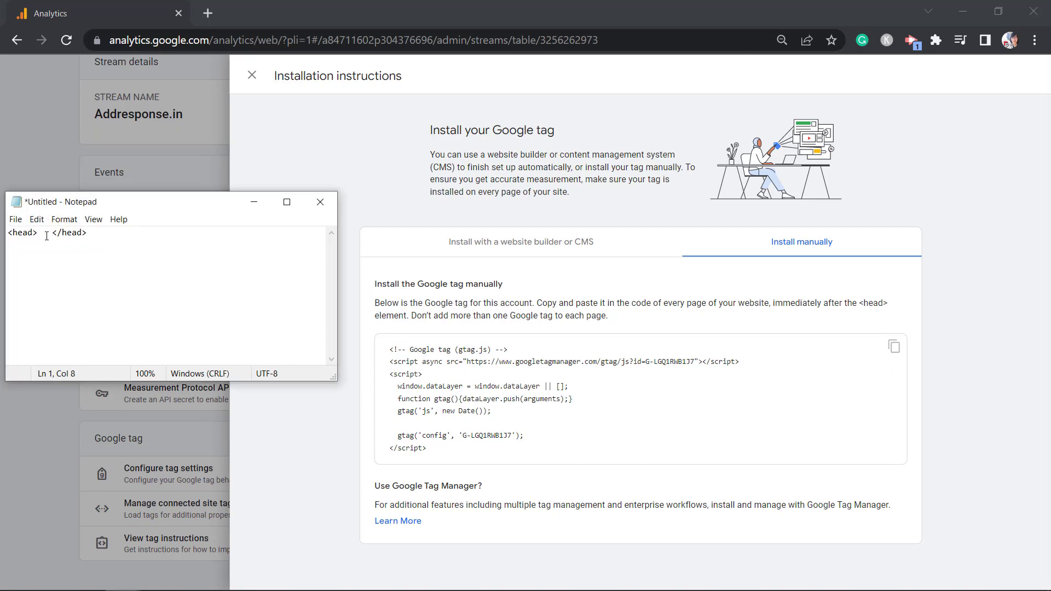
pyautogui.write('<!-- Google tag (gtag.js) --> <script async src="https://www.googletagmanager.com/gtag/js?id=G-LGQ1RWB1J7"></script> <script>   window.dataLayer = window.dataLayer || [];   function gtag(){dataLayer.push(arguments);}   gtag(\'js\', new Date());    gtag(\'config\', \'G-LGQ1RWB1J7\'); </script>')
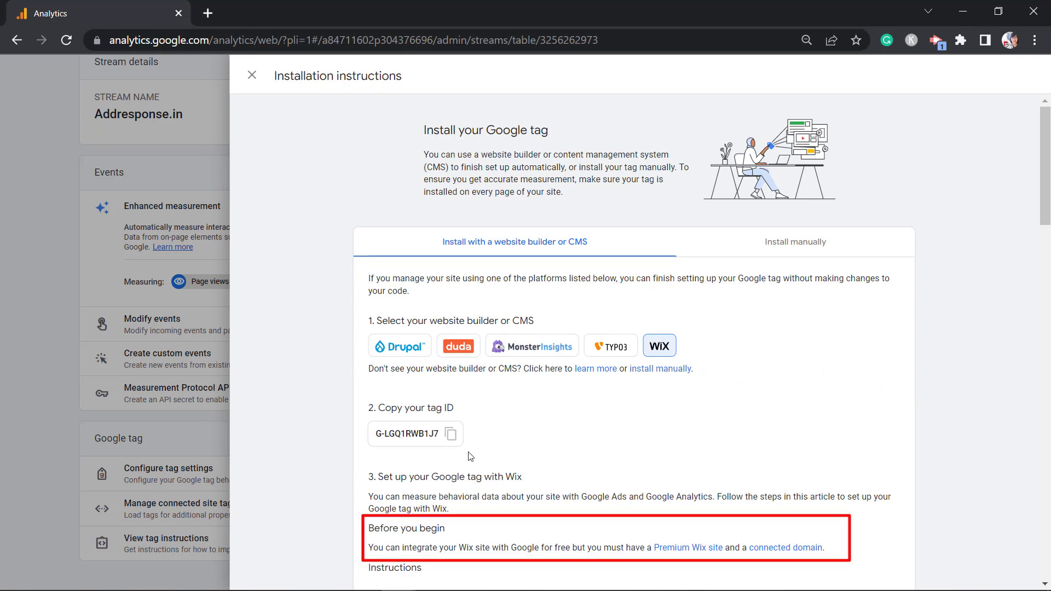
pyautogui.click(452, 440)
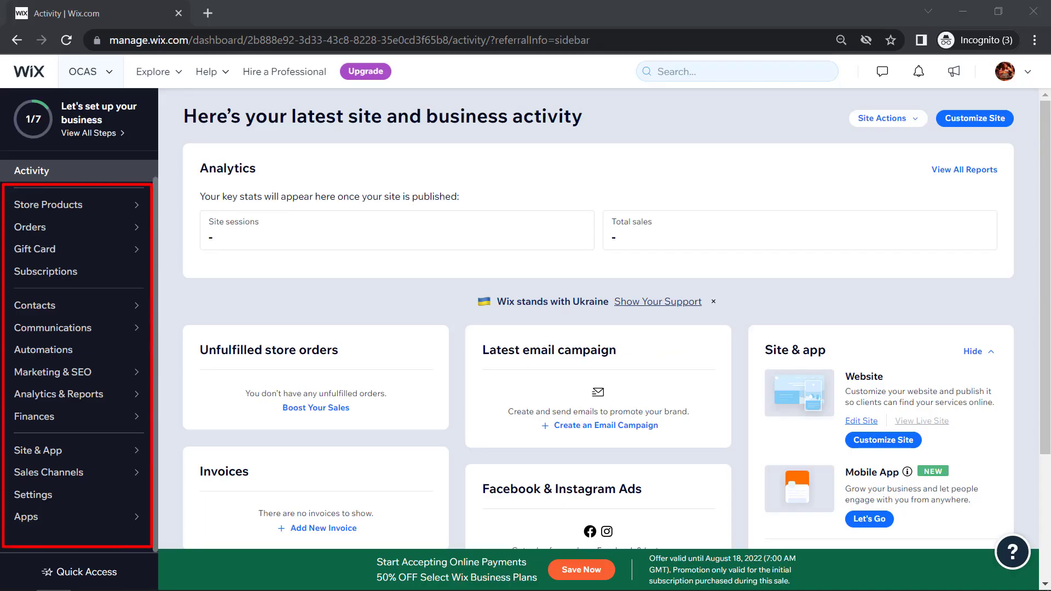
pyautogui.moveTo(78, 372)
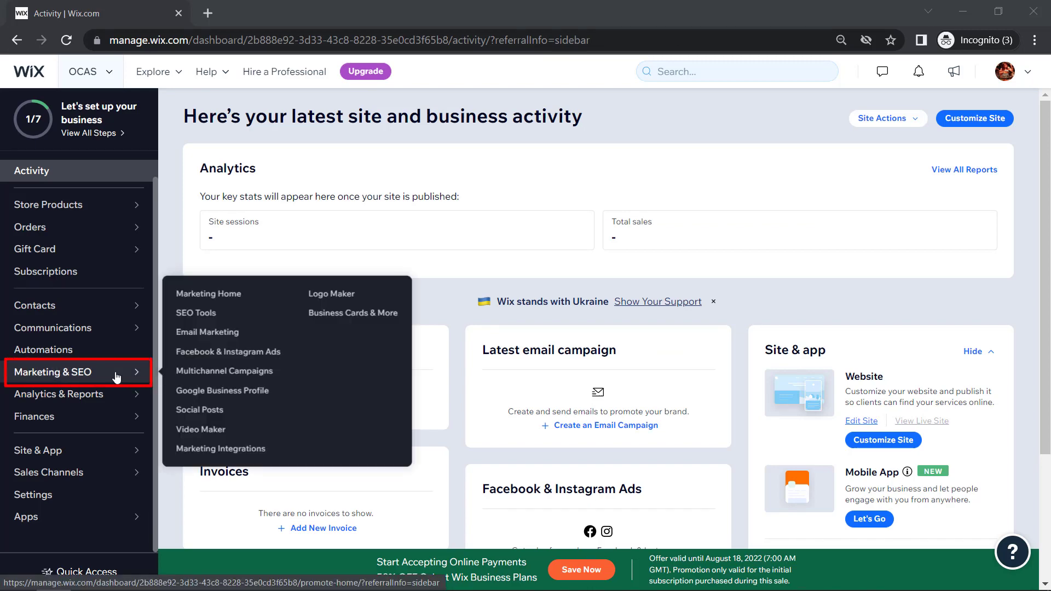
# Step: Go from Wix Marketing & SEO to Marketing Integrations, where Google Analytics is listed
pyautogui.click(116, 378)
pyautogui.scroll(-5, 598, 362)
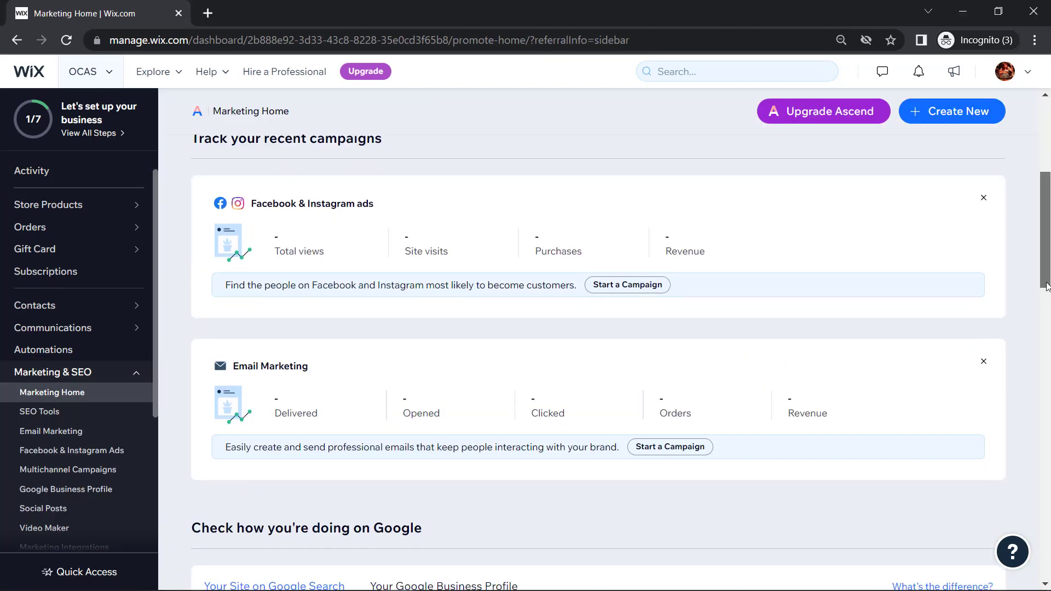
pyautogui.scroll(-2, 598, 362)
pyautogui.scroll(-5, 598, 362)
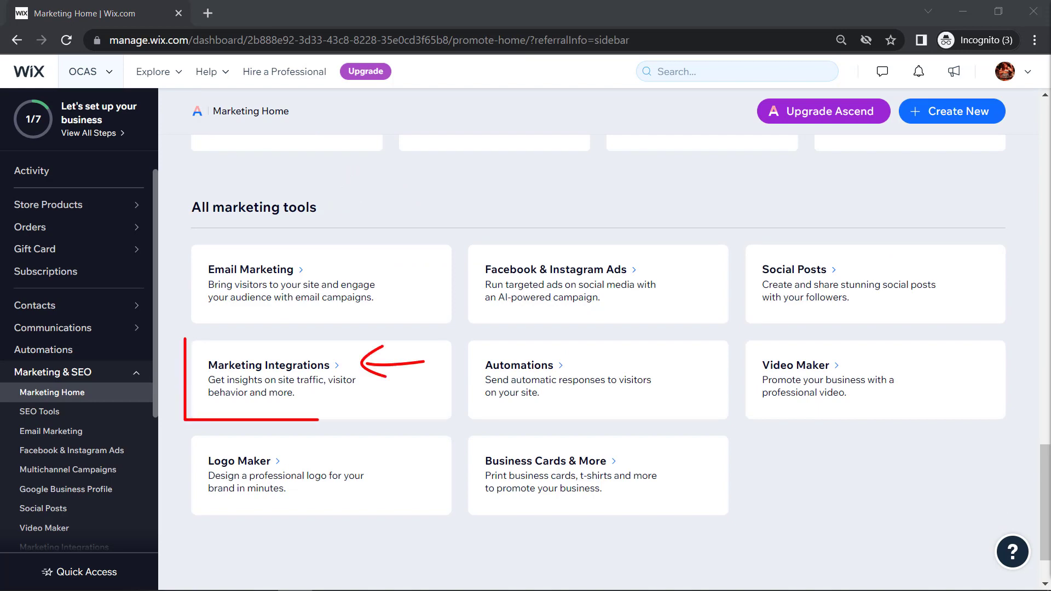
pyautogui.click(269, 365)
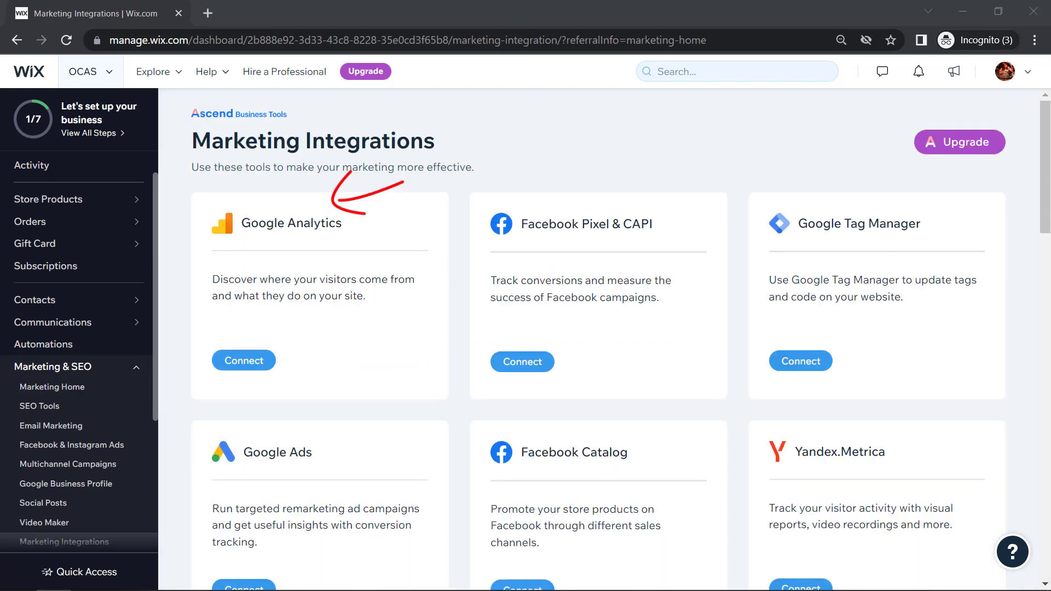